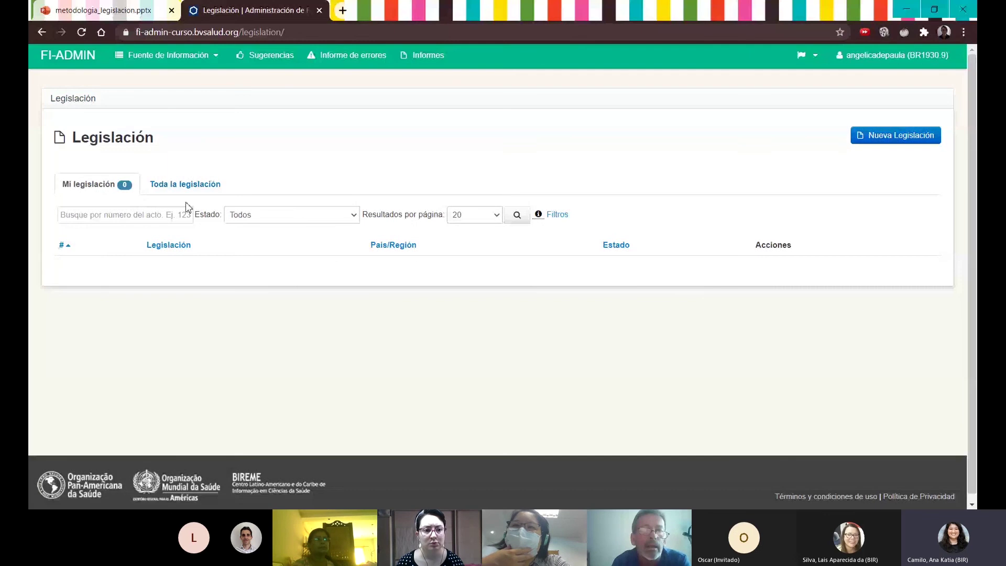
# Search all legislation for id:12672 and open the matching record for editing.
pyautogui.click(184, 189)
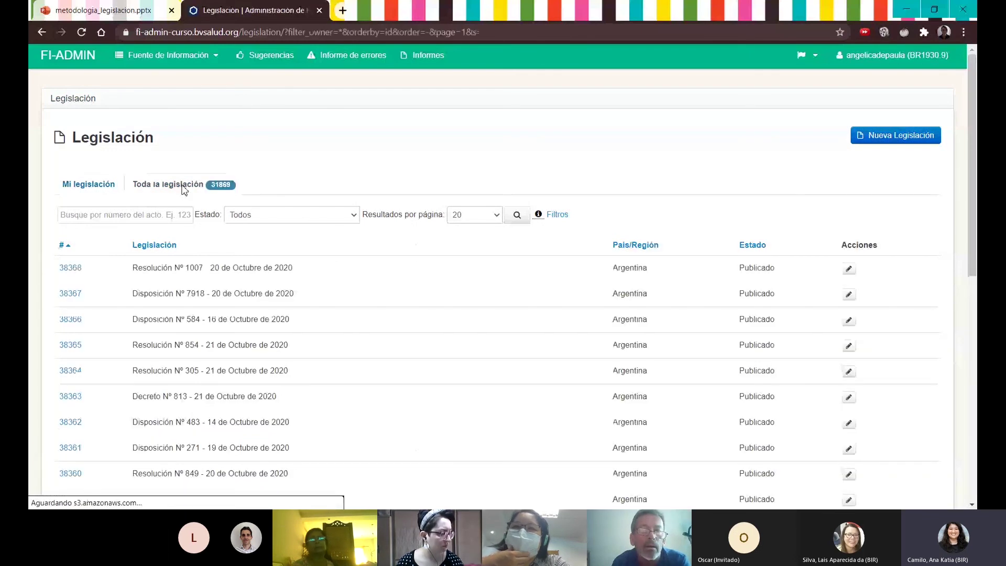
pyautogui.click(173, 217)
pyautogui.write('id')
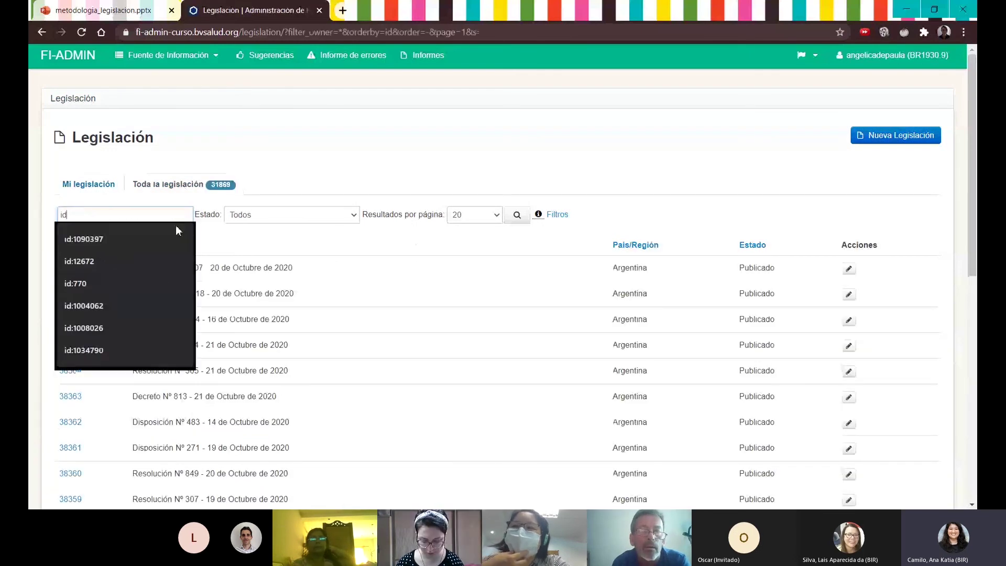
pyautogui.write(':12672')
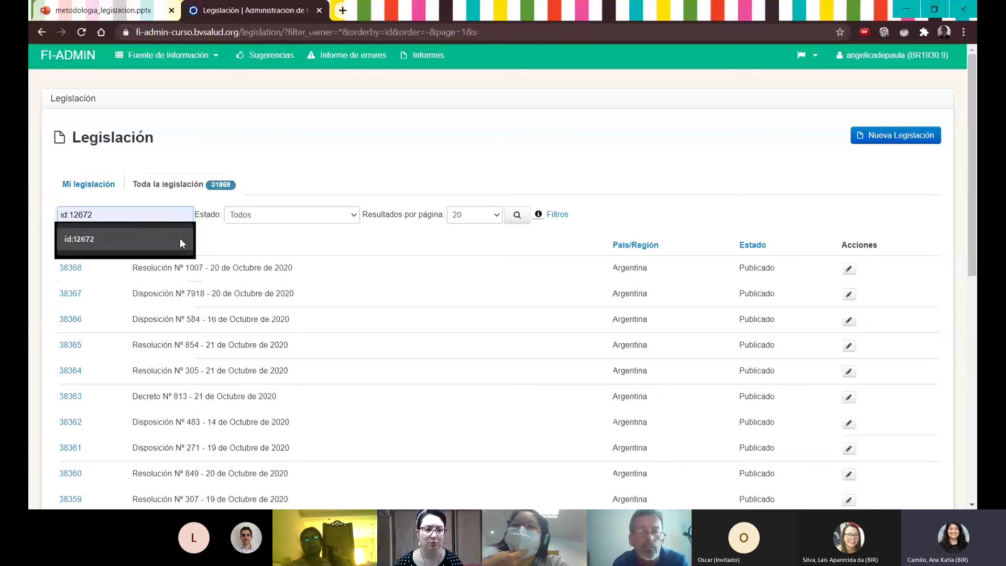
pyautogui.click(180, 238)
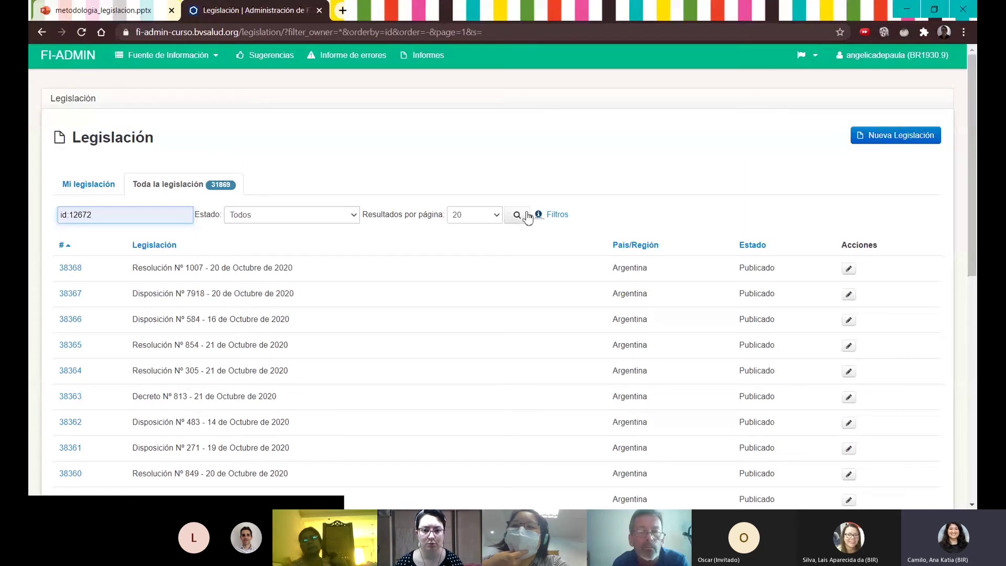
pyautogui.click(517, 216)
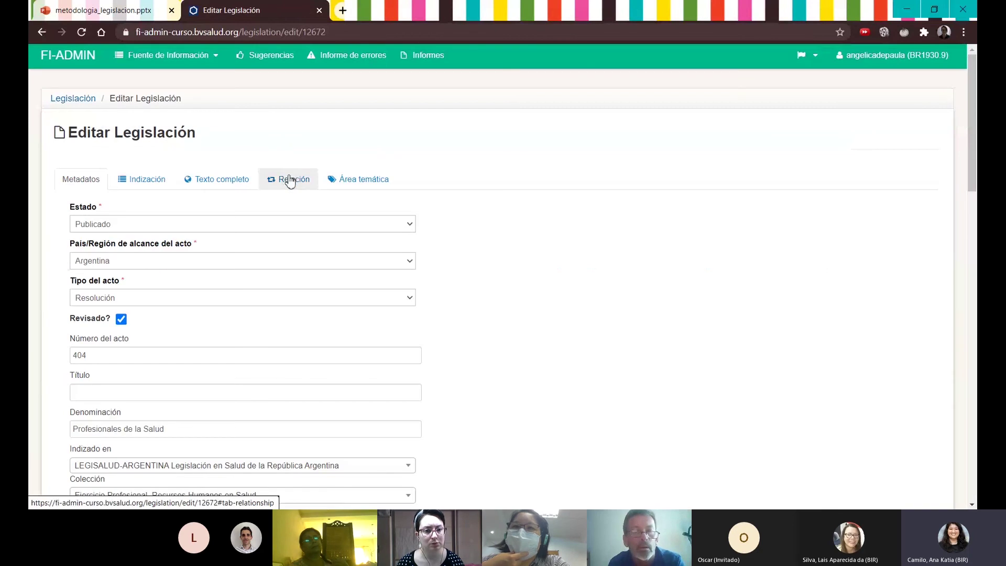
# Review the record's relations to other acts and its full-text links.
pyautogui.click(290, 179)
pyautogui.scroll(-4, 433, 204)
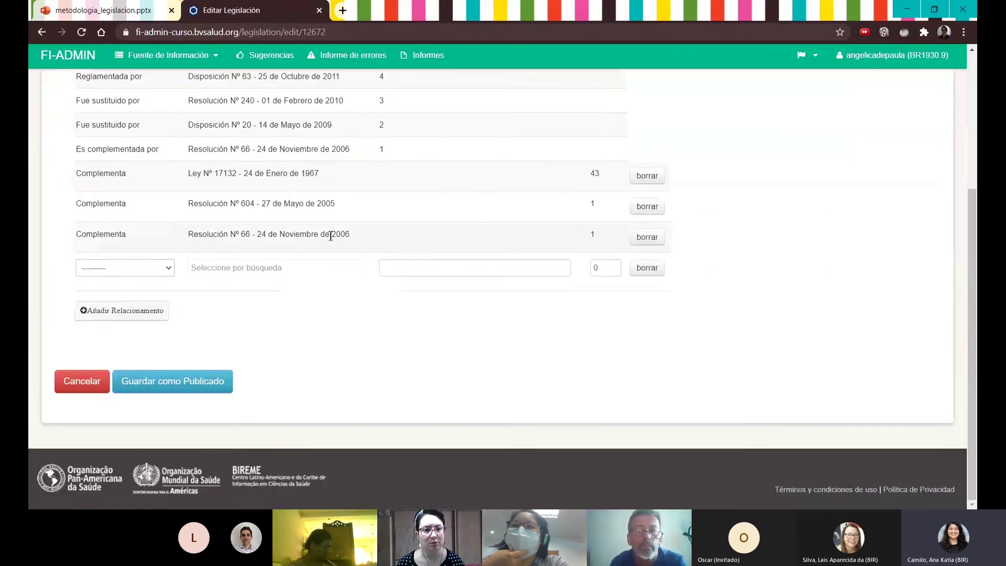
pyautogui.scroll(4, 332, 234)
pyautogui.click(219, 180)
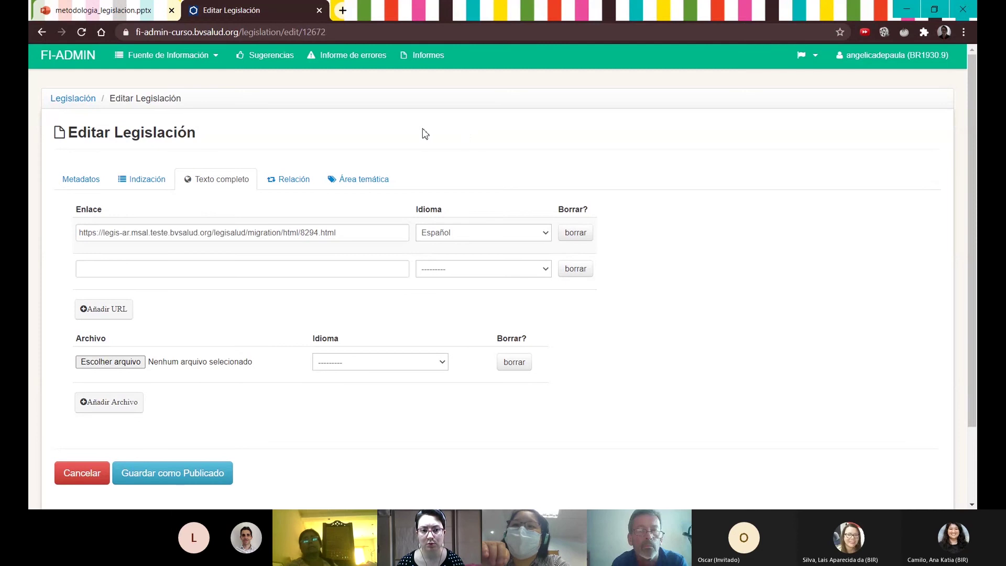
# Set the relation type of the record's empty relation row to Actualiza.
pyautogui.click(283, 180)
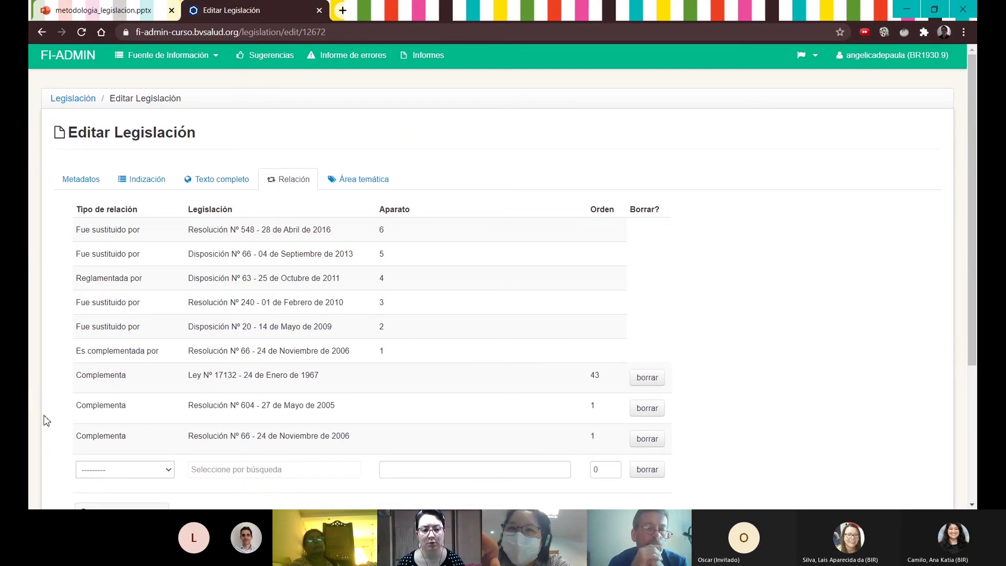
pyautogui.scroll(-2, 168, 363)
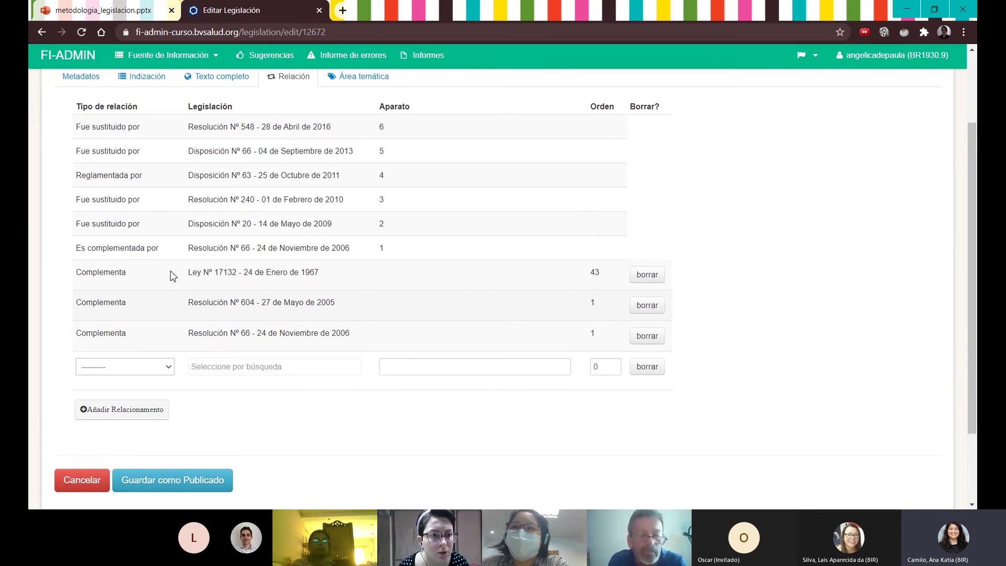
pyautogui.click(127, 191)
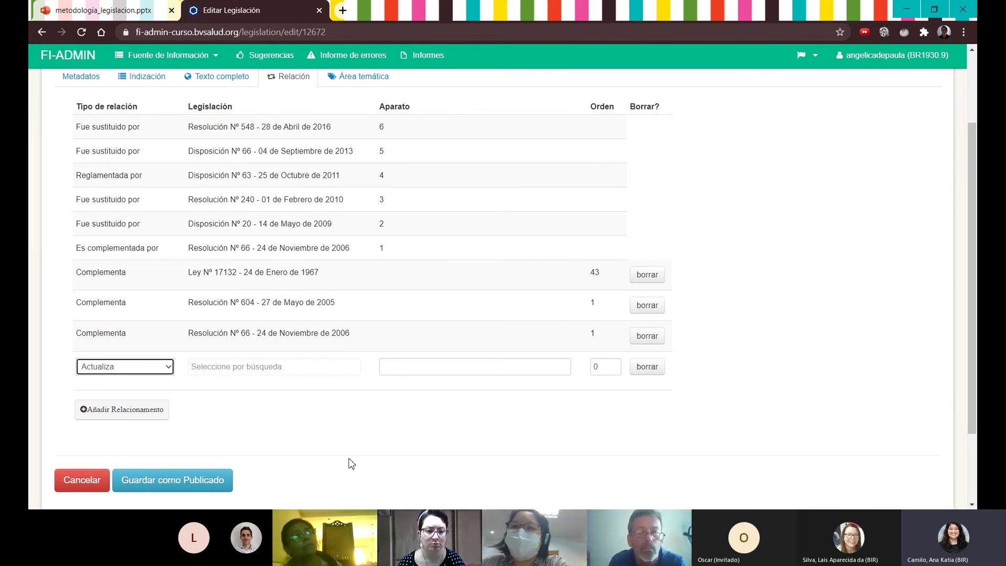
# Open the Legis portal at legis-ar.msal.teste.bvsalud.org/leisref in a new browser tab.
pyautogui.click(343, 11)
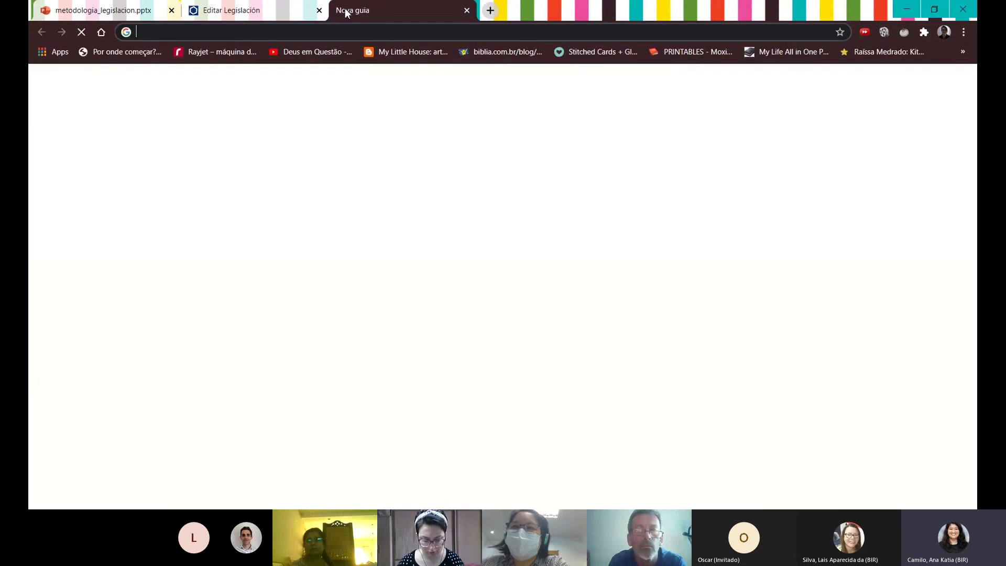
pyautogui.write('leisre')
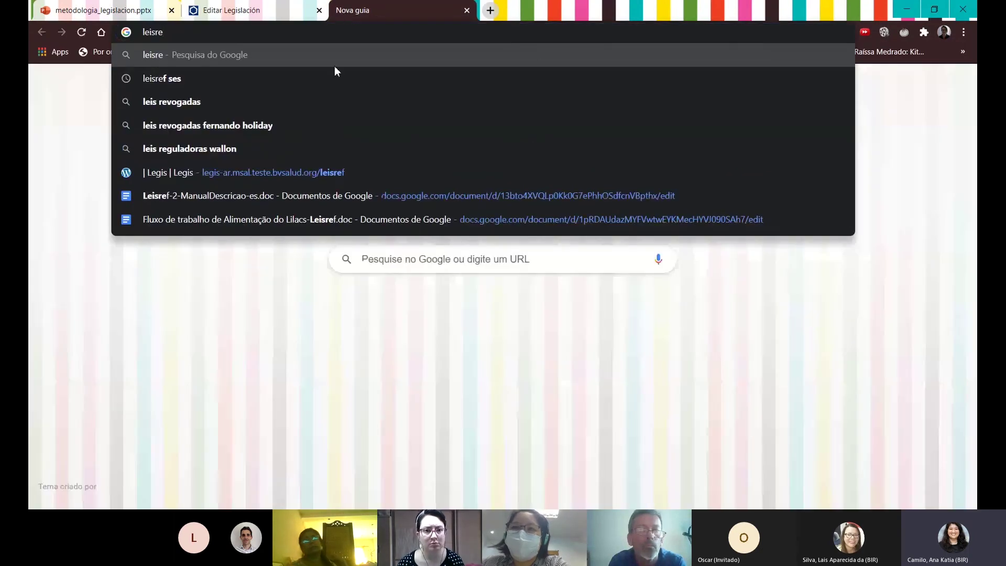
pyautogui.click(289, 174)
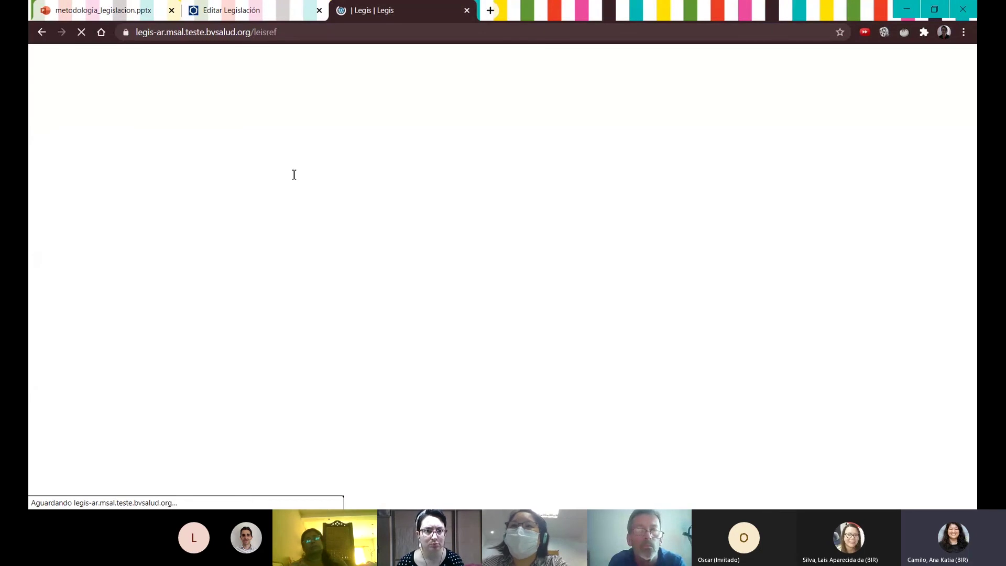
# Search the portal for 404 and open the page of Resolución Nº 404 of 13 de Mayo de 2008.
pyautogui.click(378, 207)
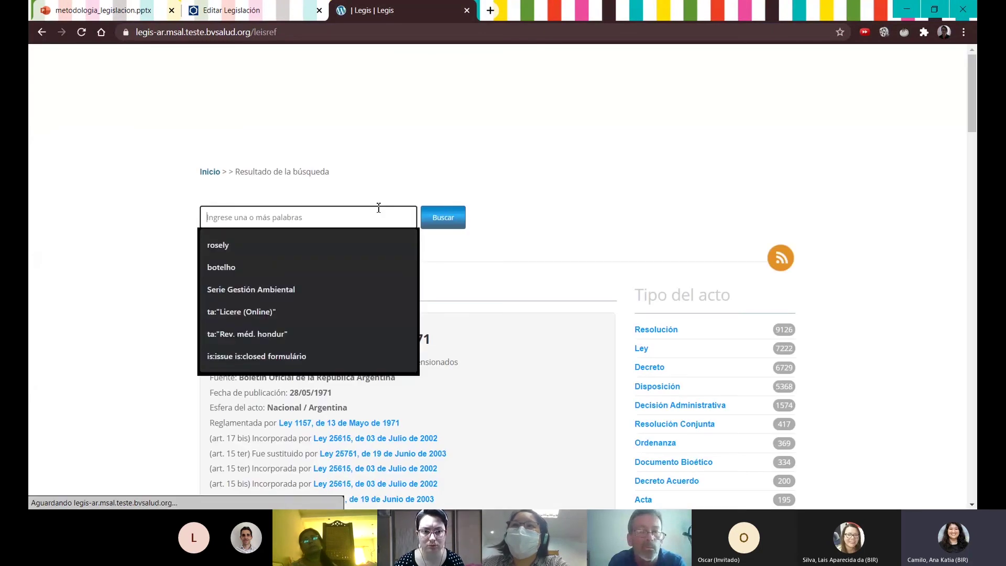
pyautogui.write('404')
pyautogui.press('Return')
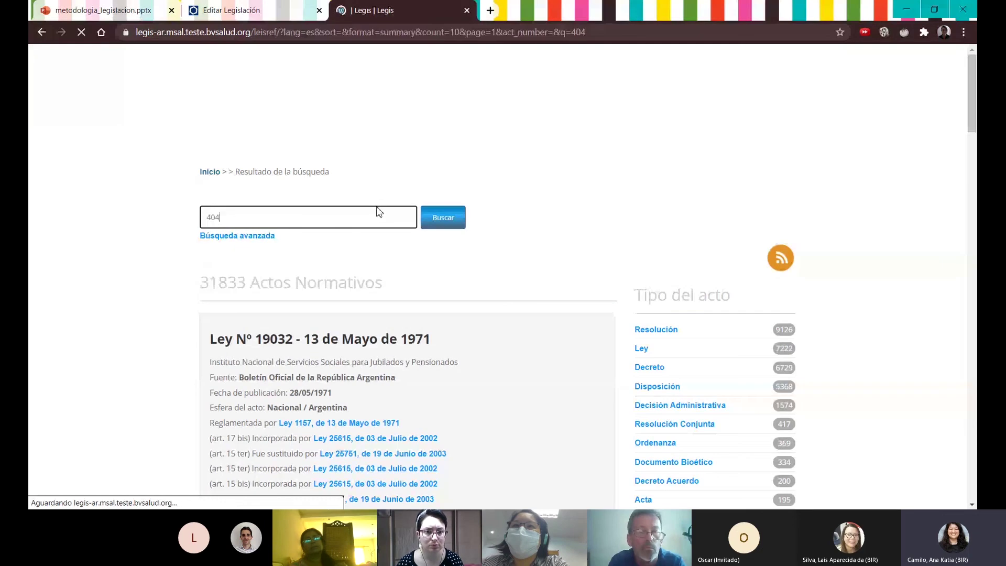
pyautogui.scroll(-8, 190, 220)
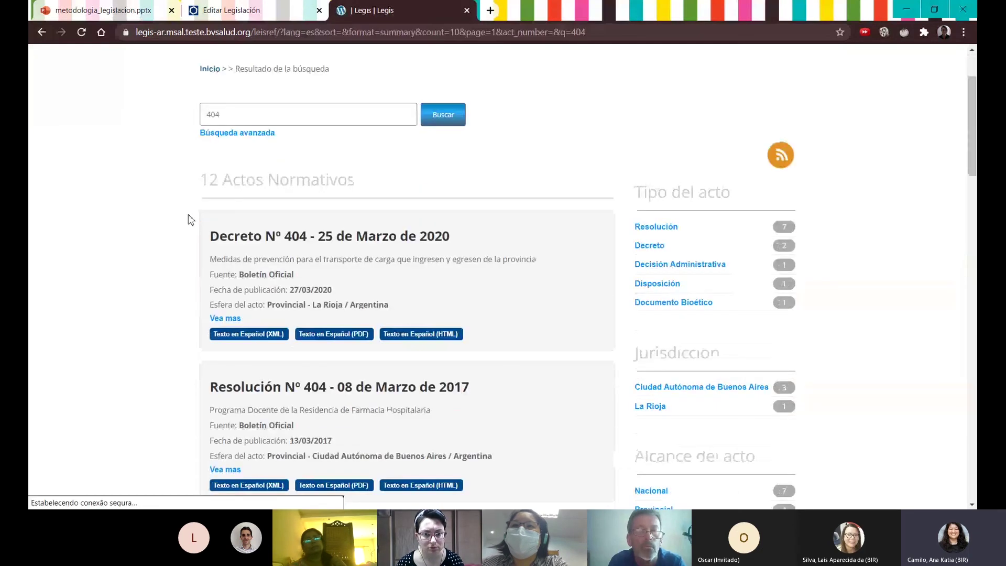
pyautogui.scroll(-12, 190, 220)
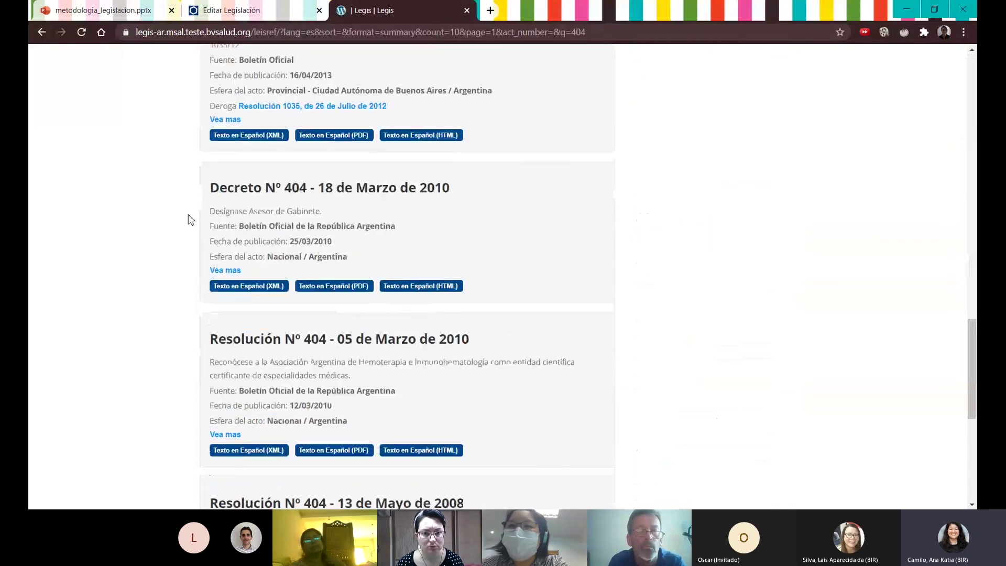
pyautogui.scroll(-5, 190, 219)
pyautogui.click(249, 199)
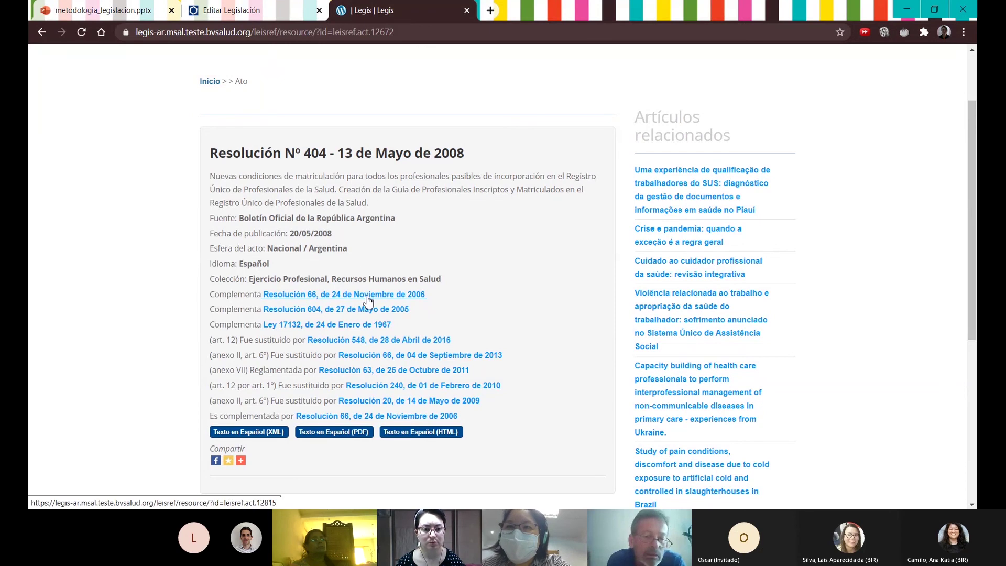
# Open the resolution's Spanish full text, and check the full-text links of its record in FI-ADMIN.
pyautogui.click(265, 437)
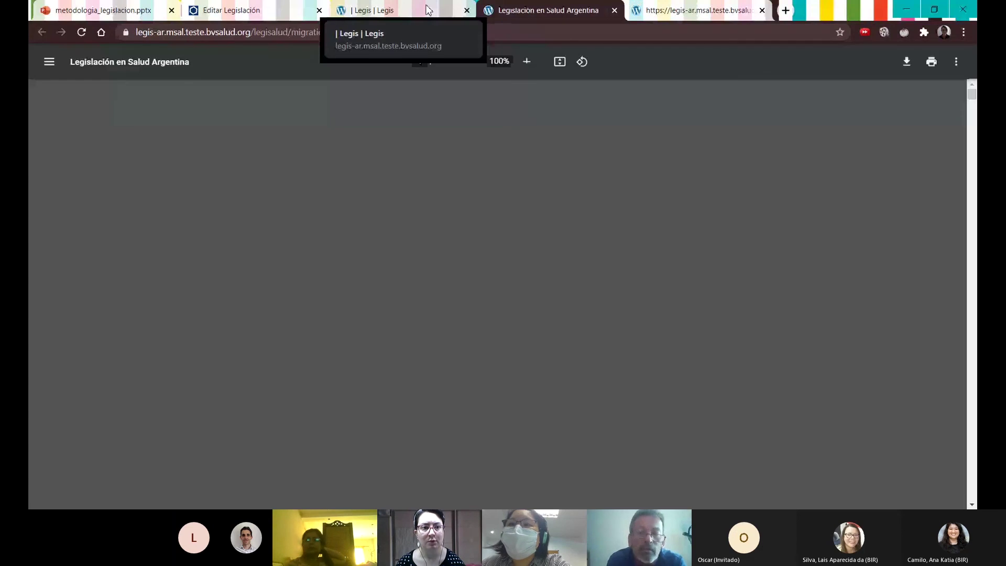
pyautogui.click(246, 10)
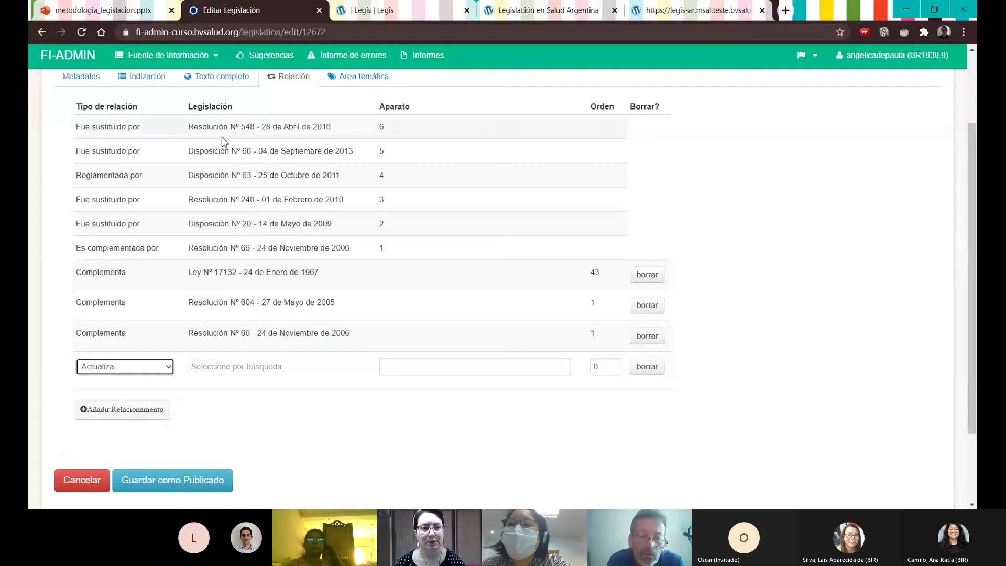
pyautogui.scroll(3, 206, 83)
pyautogui.click(225, 179)
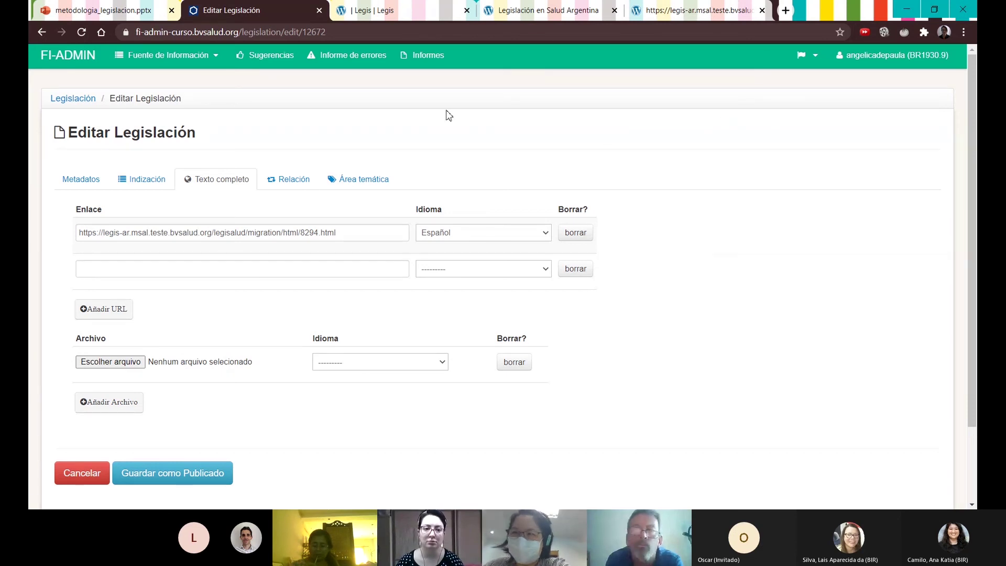
# Open the relation type choices for the new row among the record's relations.
pyautogui.click(299, 179)
pyautogui.scroll(-2, 128, 341)
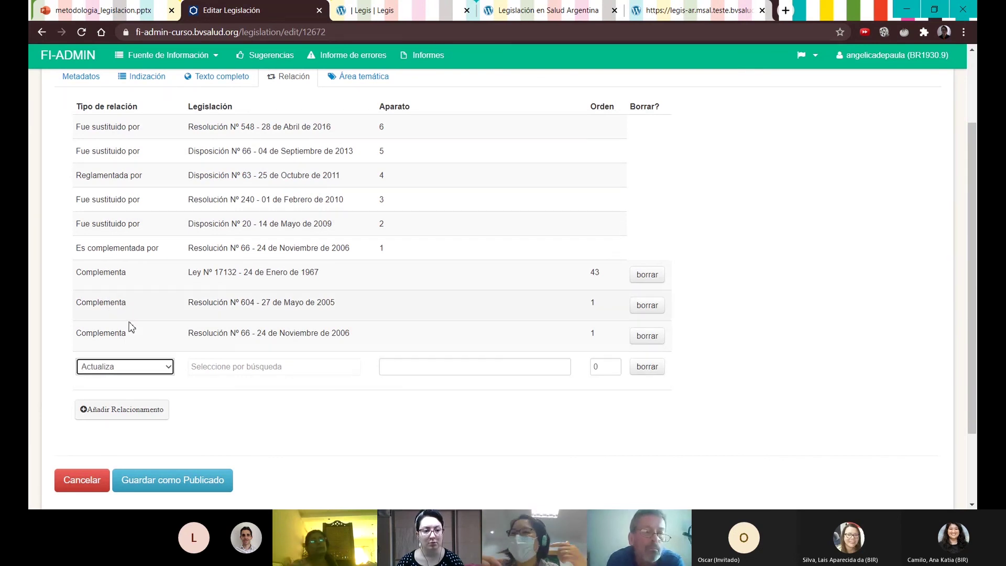
pyautogui.click(115, 367)
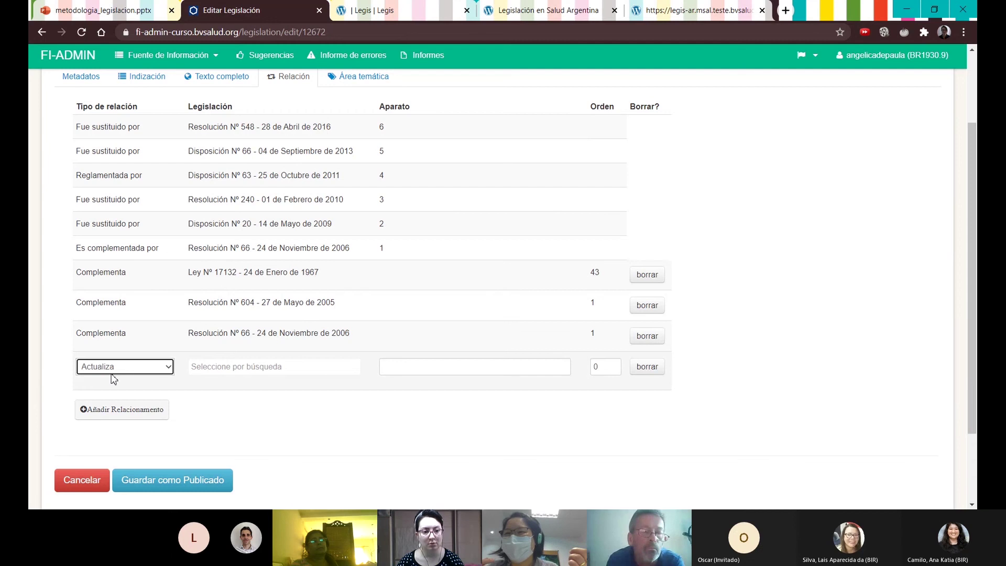